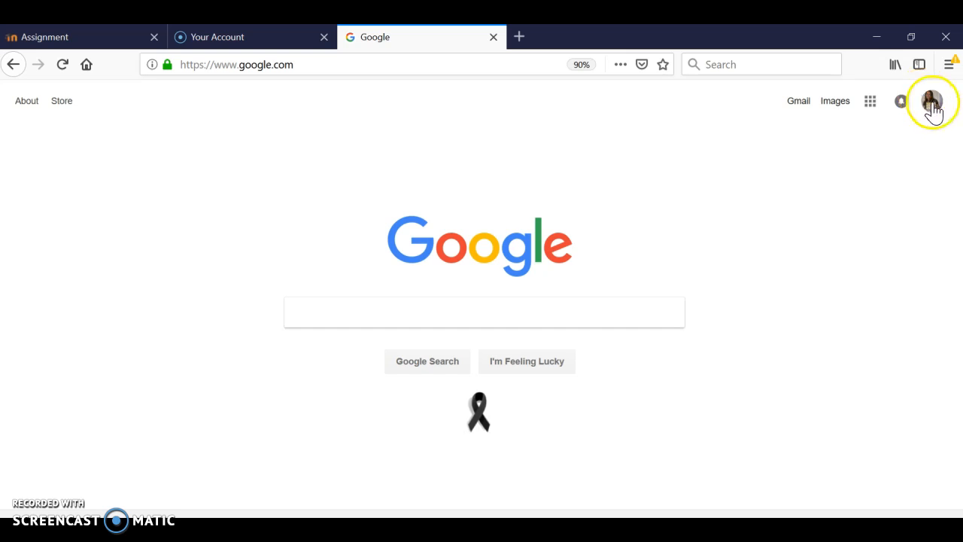
Open Google Calendar from the Google home page and switch it to the Week view.
click(876, 111)
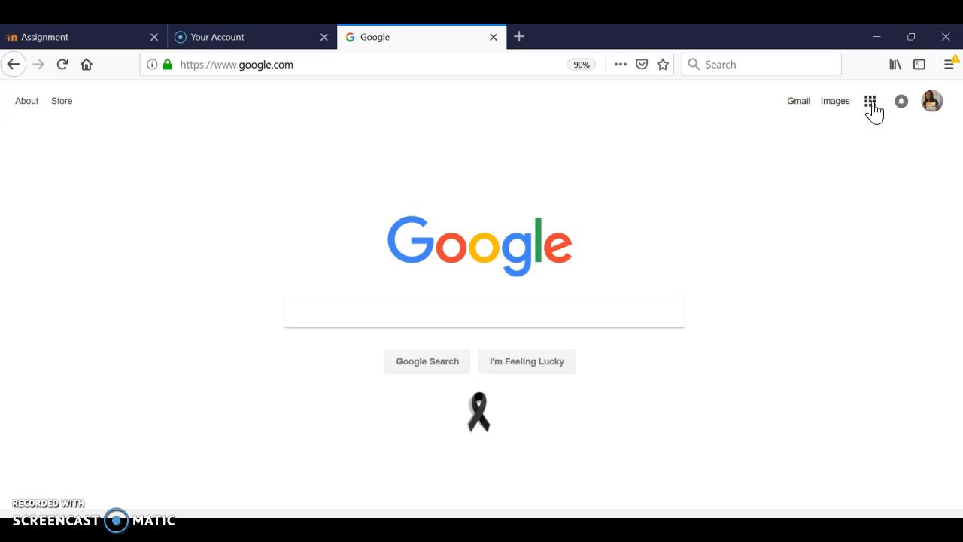
click(870, 110)
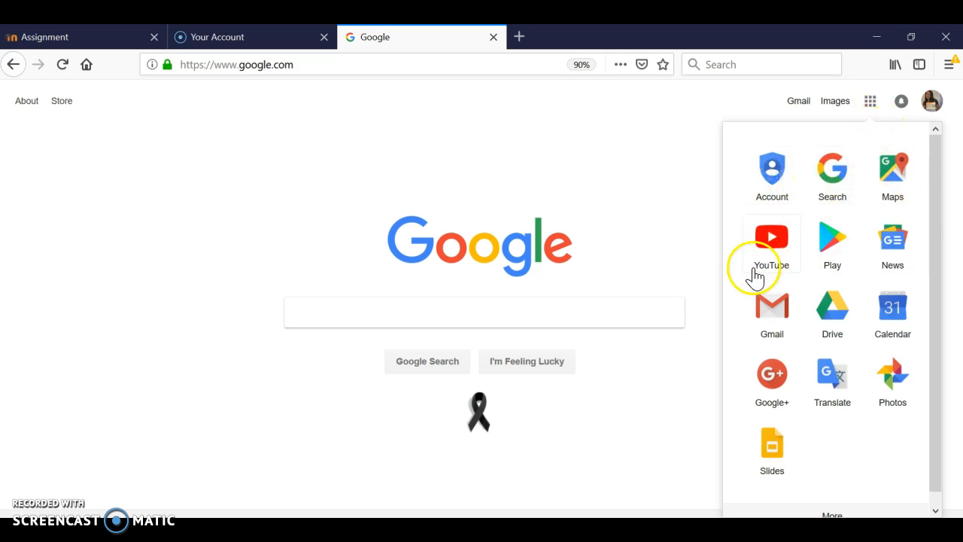
click(888, 326)
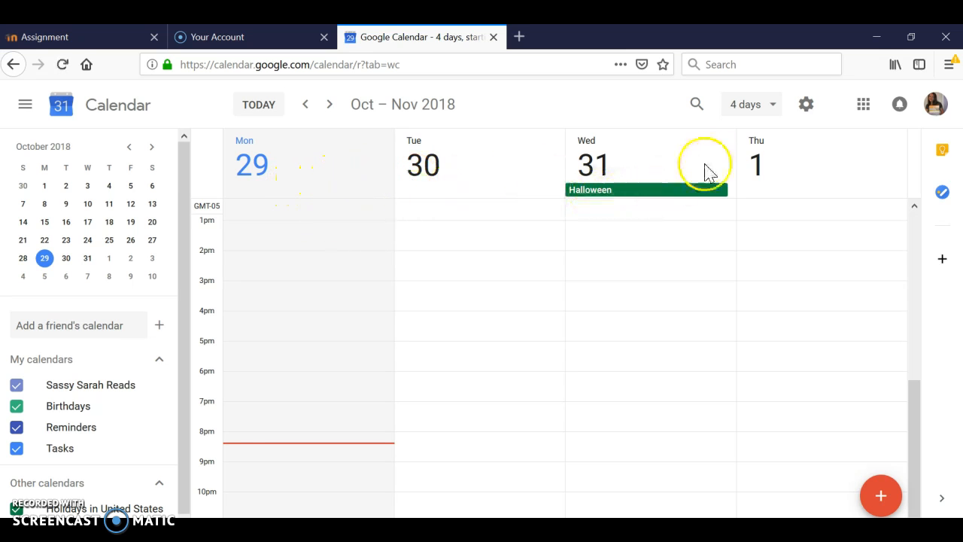
click(755, 113)
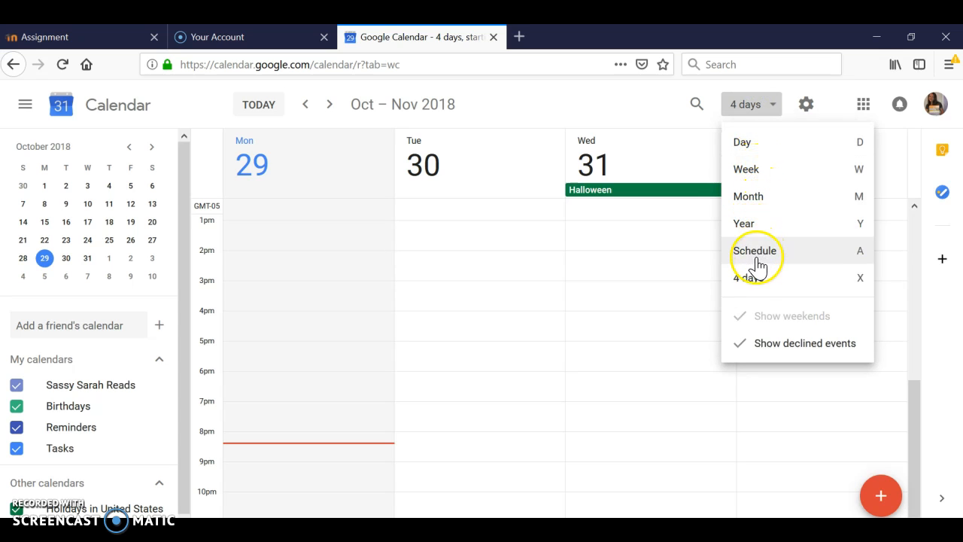
click(776, 186)
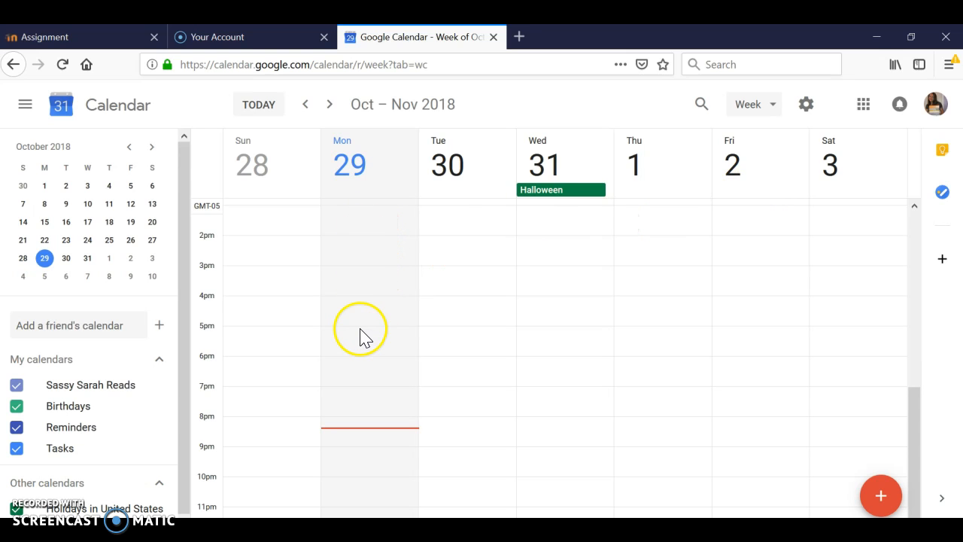
click(371, 372)
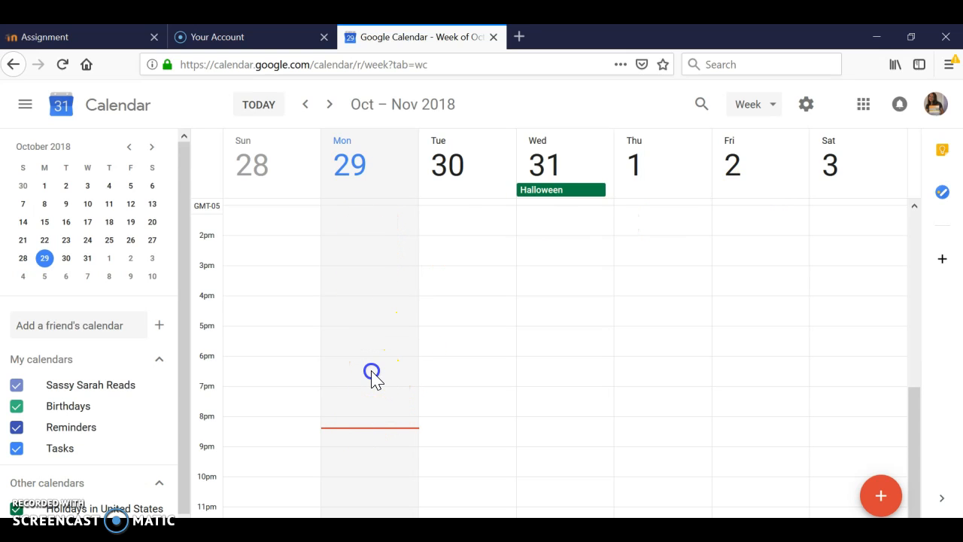
click(374, 423)
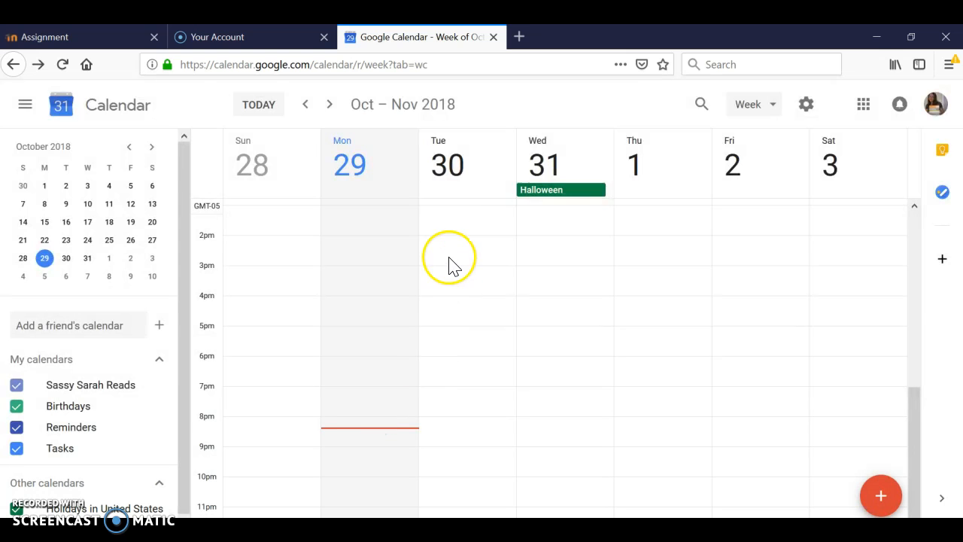
click(480, 282)
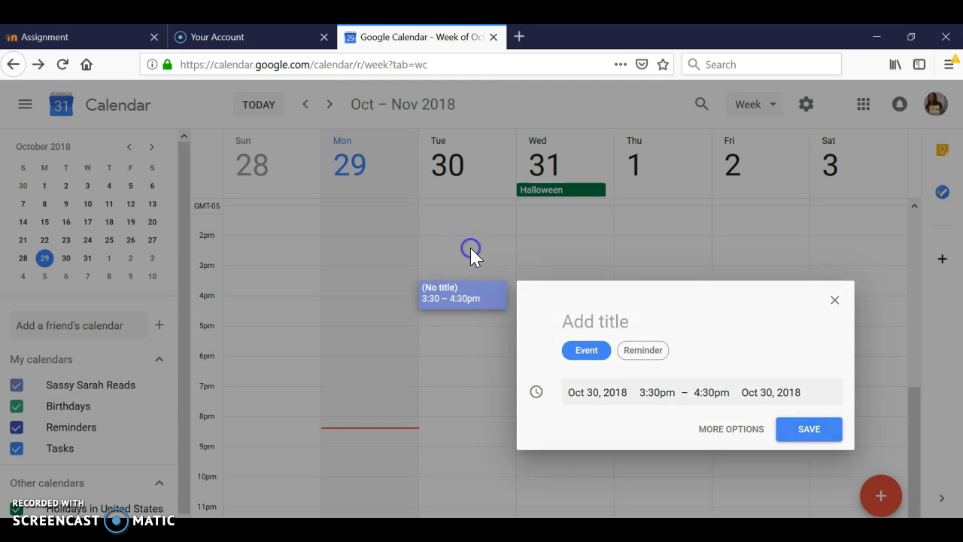
click(470, 248)
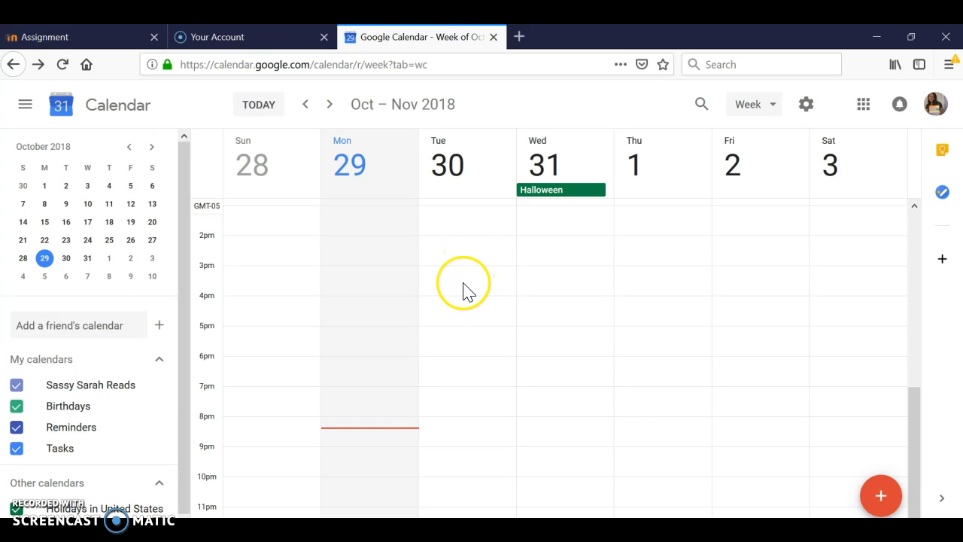
Bring the morning hours from 8am into view in the week calendar.
click(916, 409)
drag(916, 409, 901, 329)
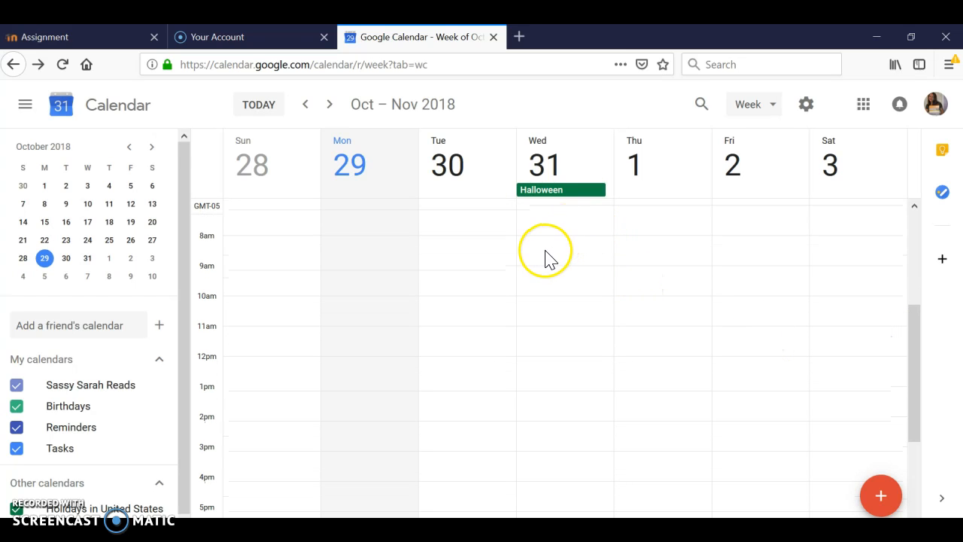
click(463, 260)
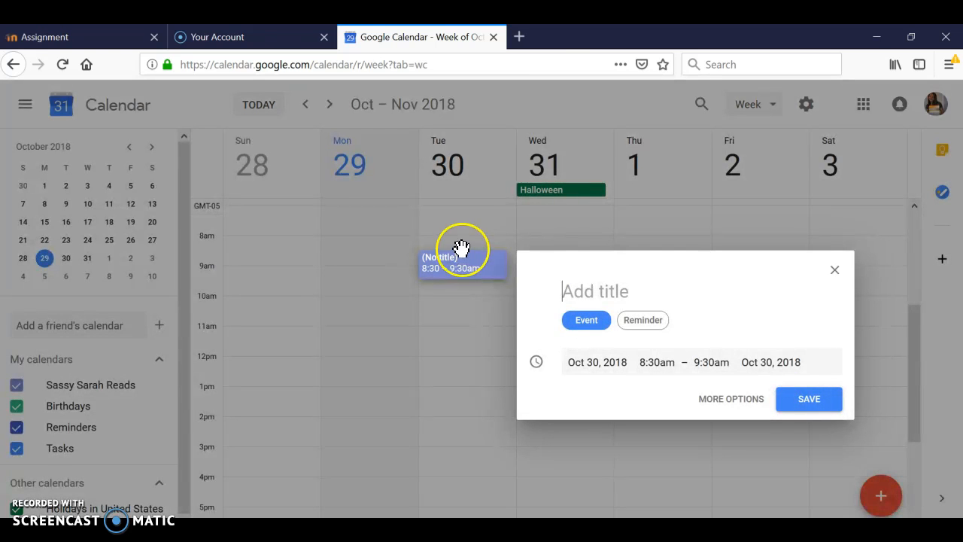
click(459, 253)
click(457, 247)
mouse_move(457, 247)
mouse_down()
mouse_move(459, 274)
mouse_move(460, 249)
mouse_up()
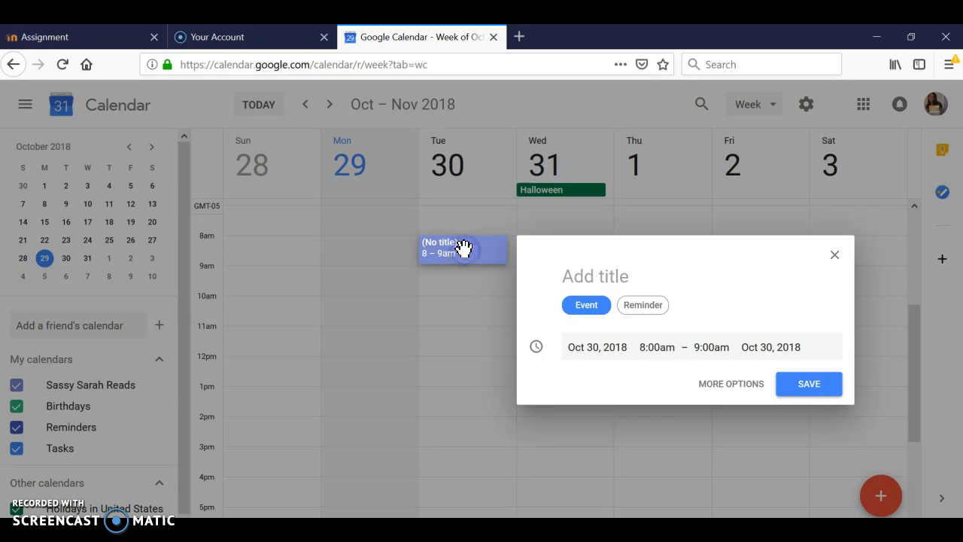
click(463, 283)
click(458, 254)
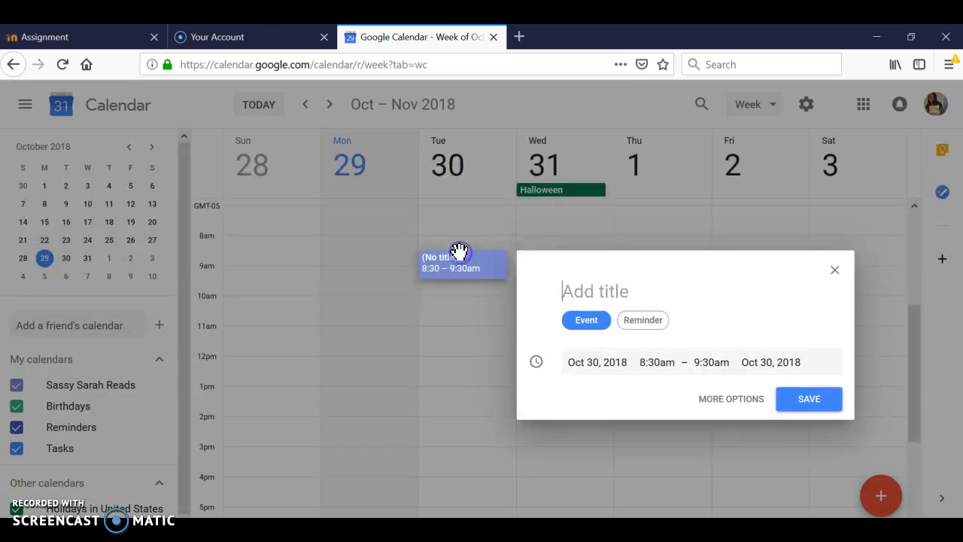
drag(460, 263, 463, 247)
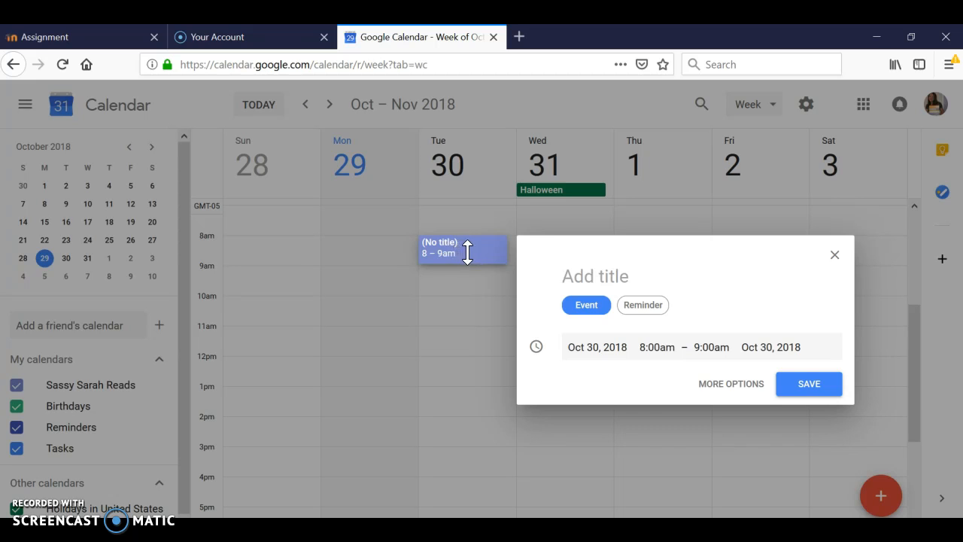
click(467, 252)
click(450, 244)
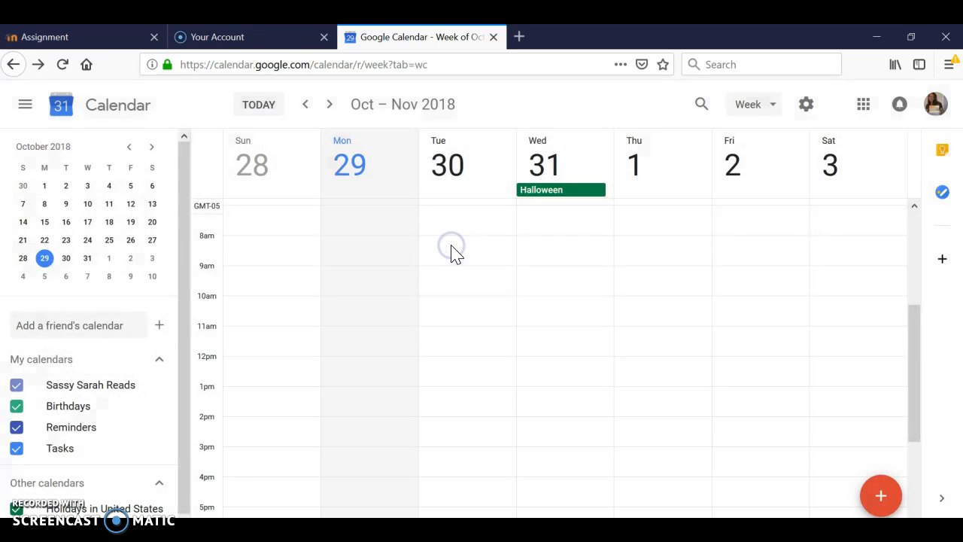
click(452, 250)
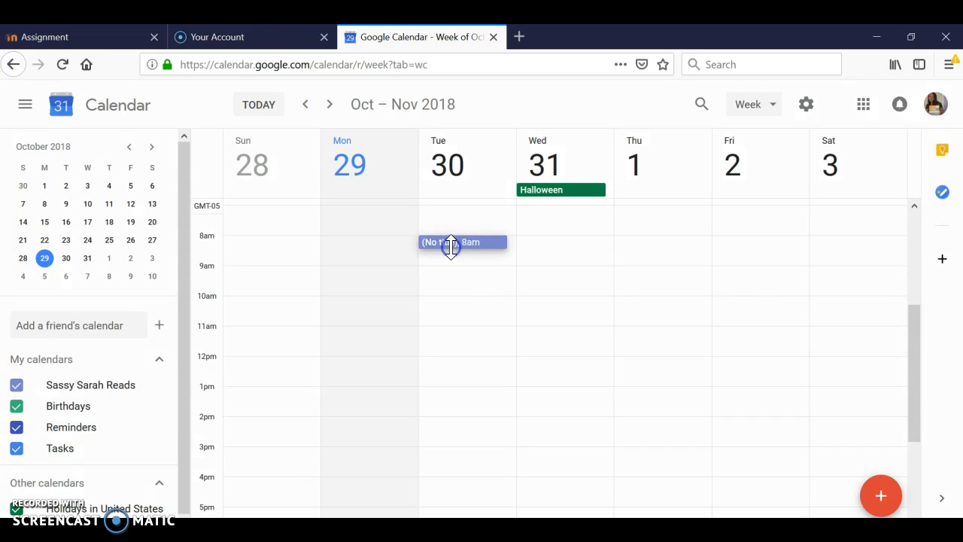
click(452, 252)
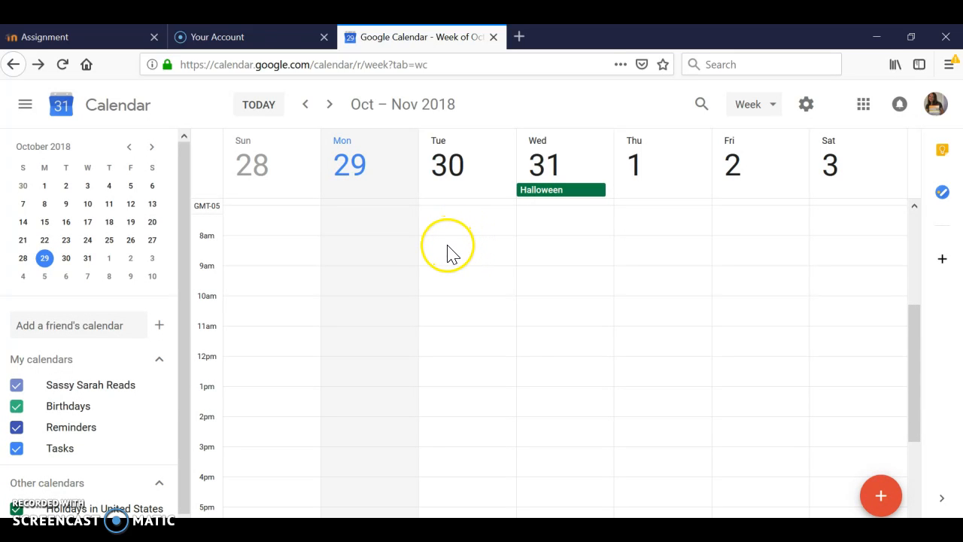
click(455, 261)
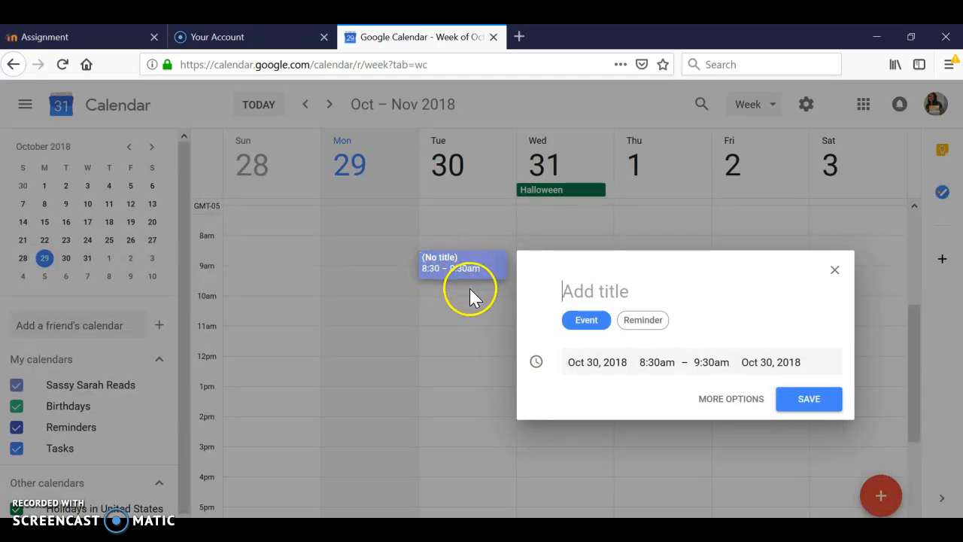
click(460, 247)
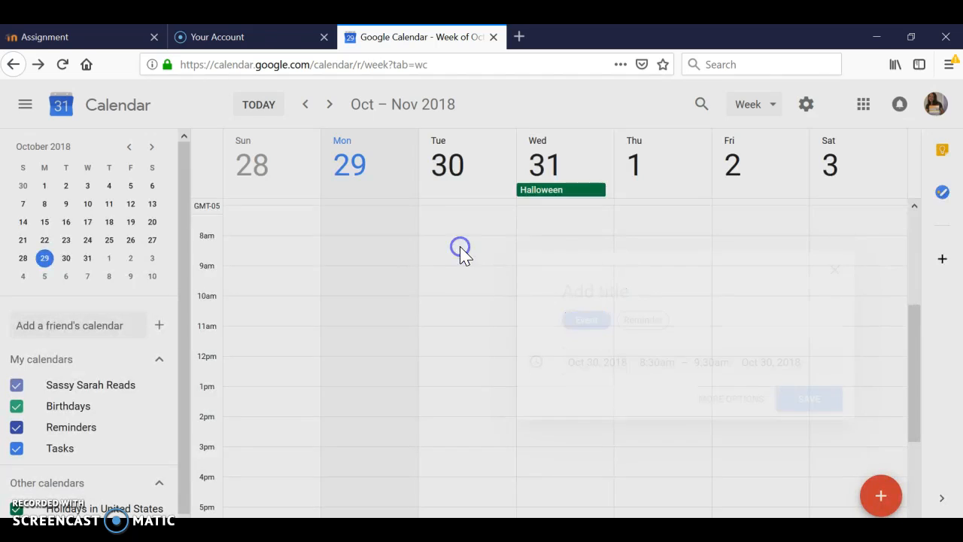
Start an 8:00am to 9:00am event on Tuesday, October 30, title it "1st Hour", and open its full details.
click(461, 248)
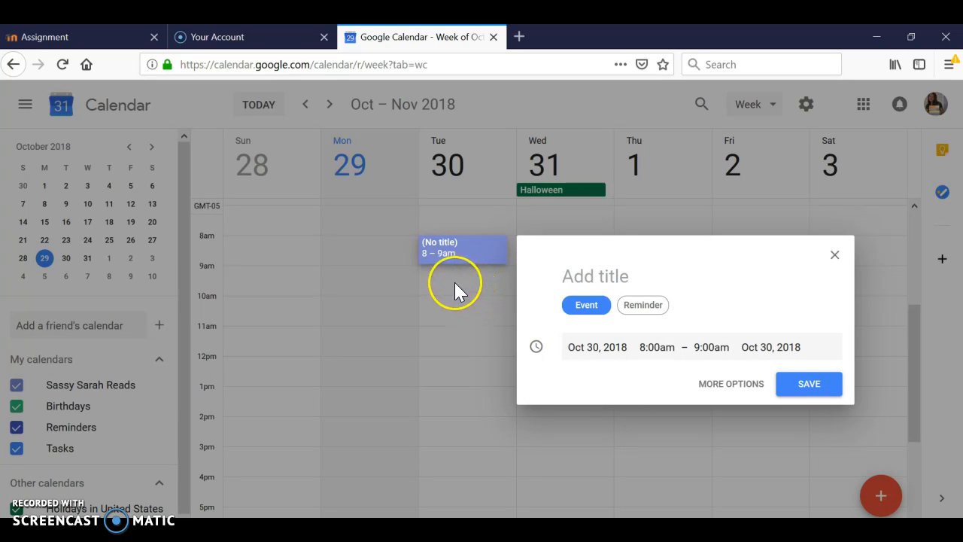
click(594, 278)
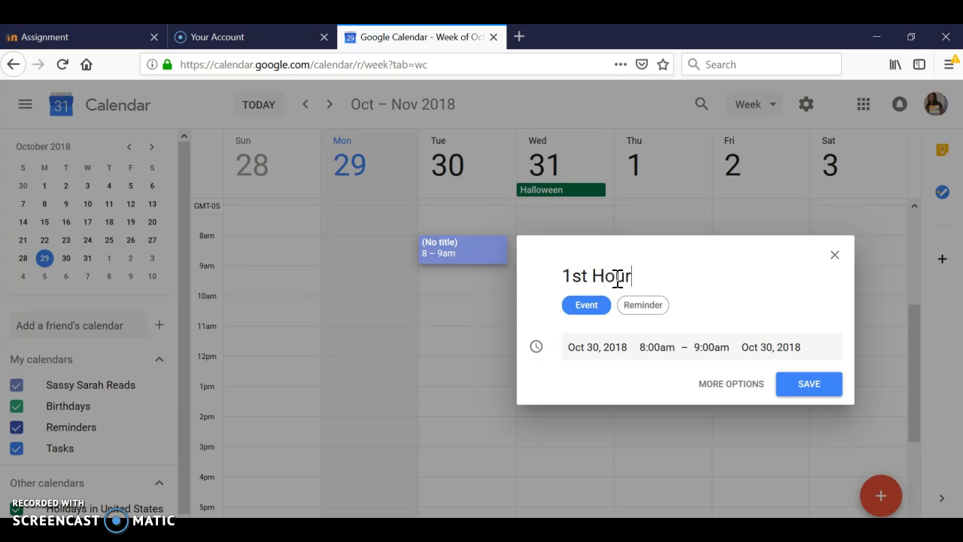
click(721, 393)
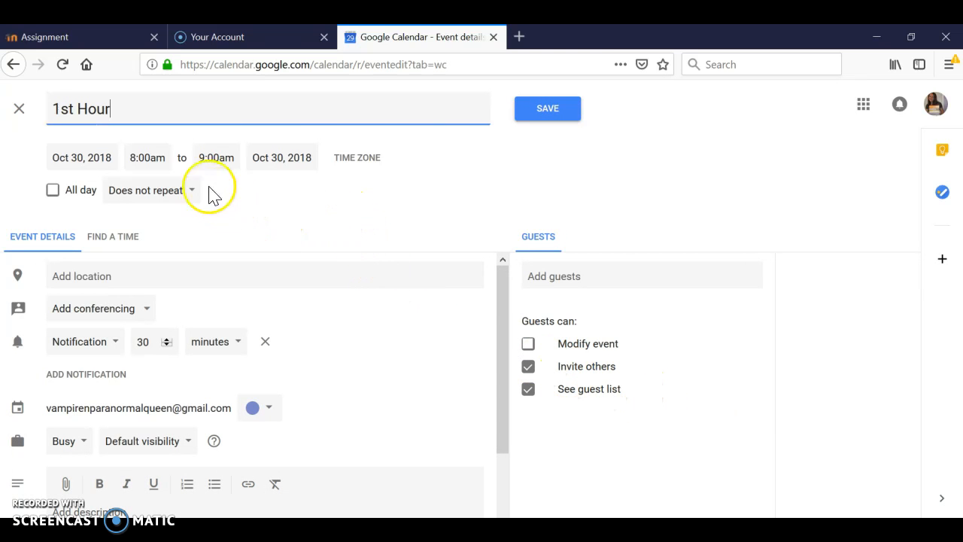
Keep the 1st Hour event's start at 8:00am and set its end time to 9:30am.
click(135, 157)
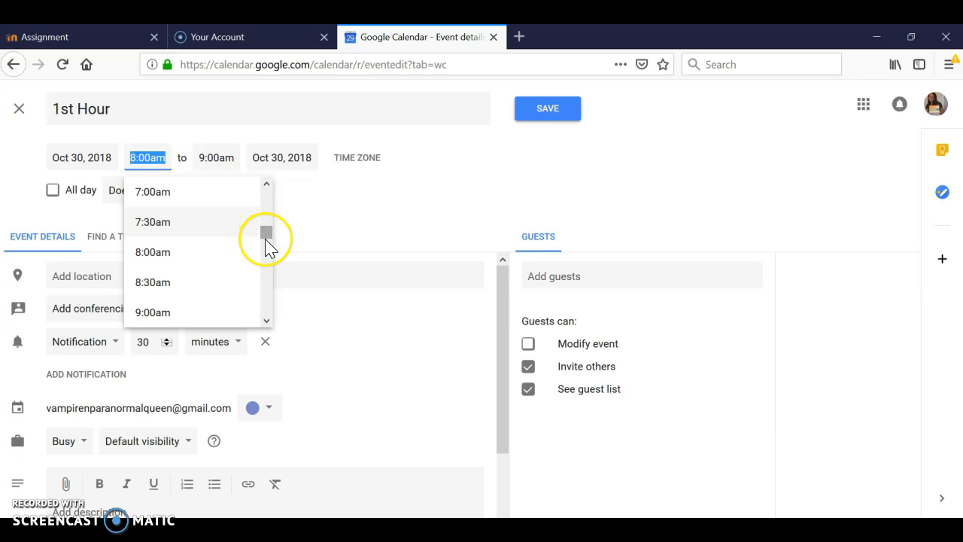
drag(265, 232, 253, 204)
click(218, 160)
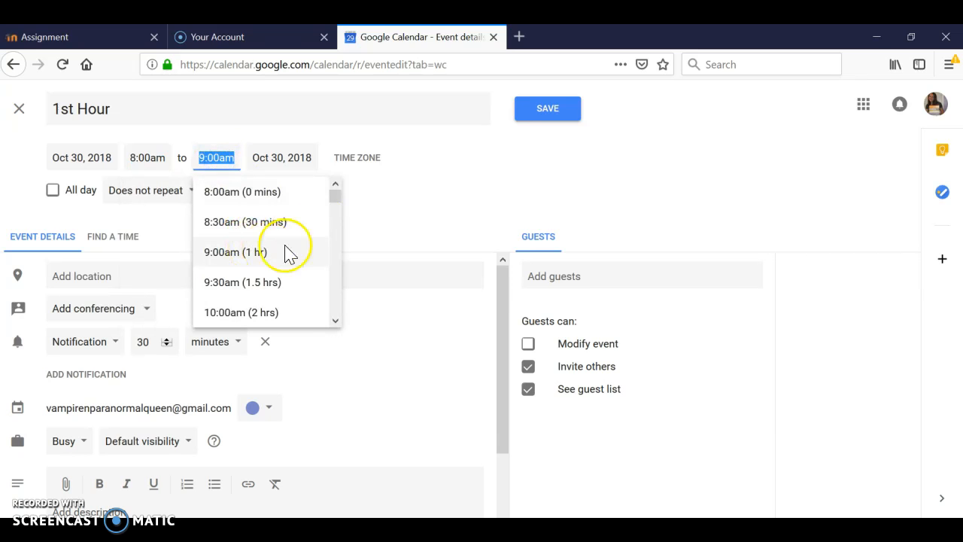
click(278, 284)
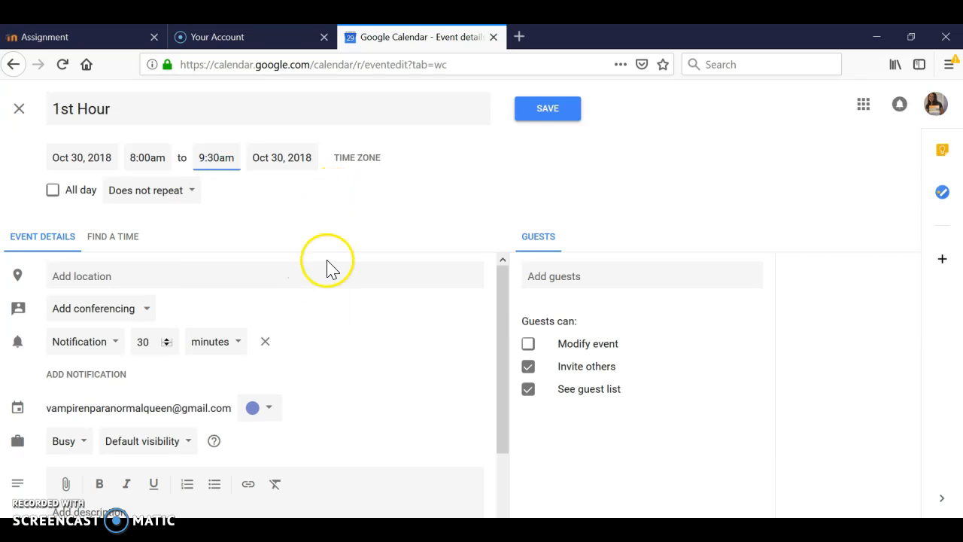
click(268, 165)
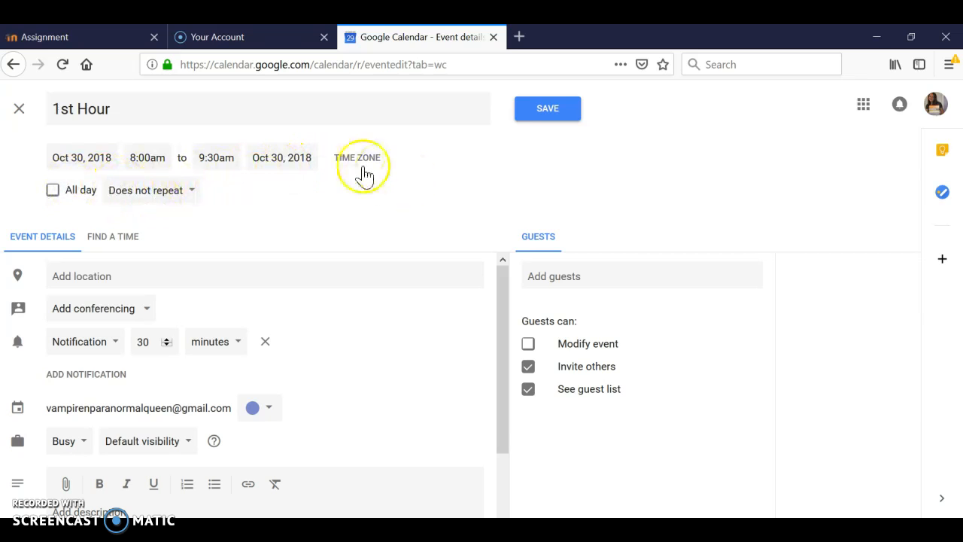
Review the event's notification types and the day's schedule for finding a time, and save the 1st Hour event.
drag(503, 317, 503, 345)
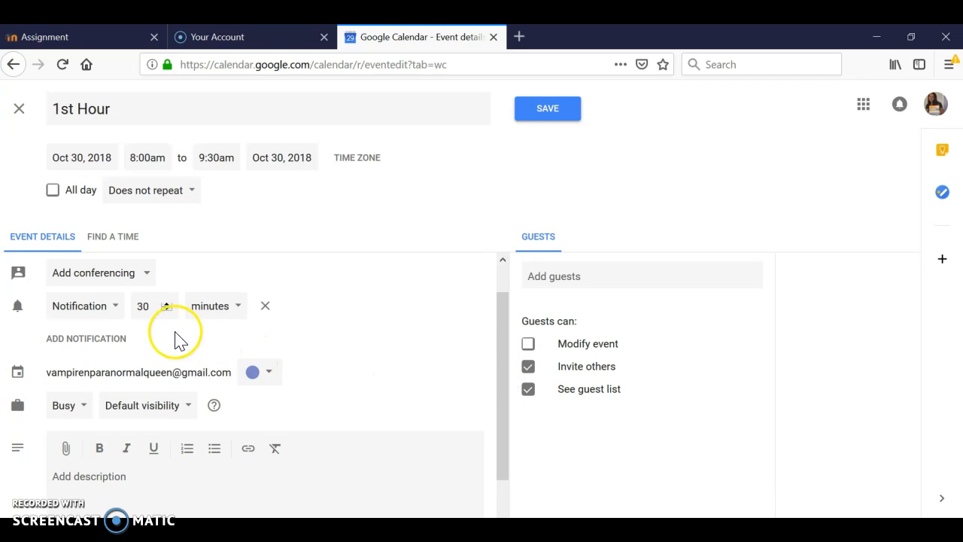
click(111, 316)
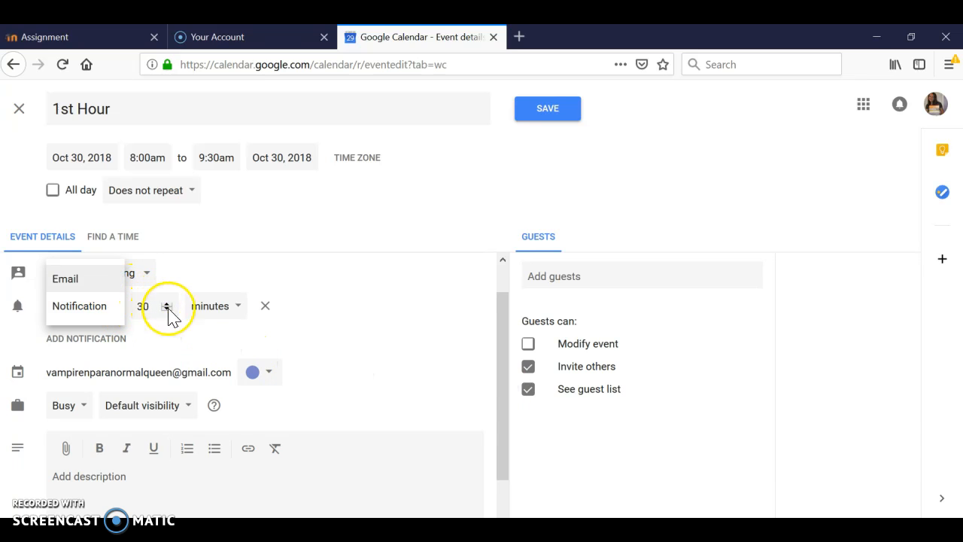
click(189, 331)
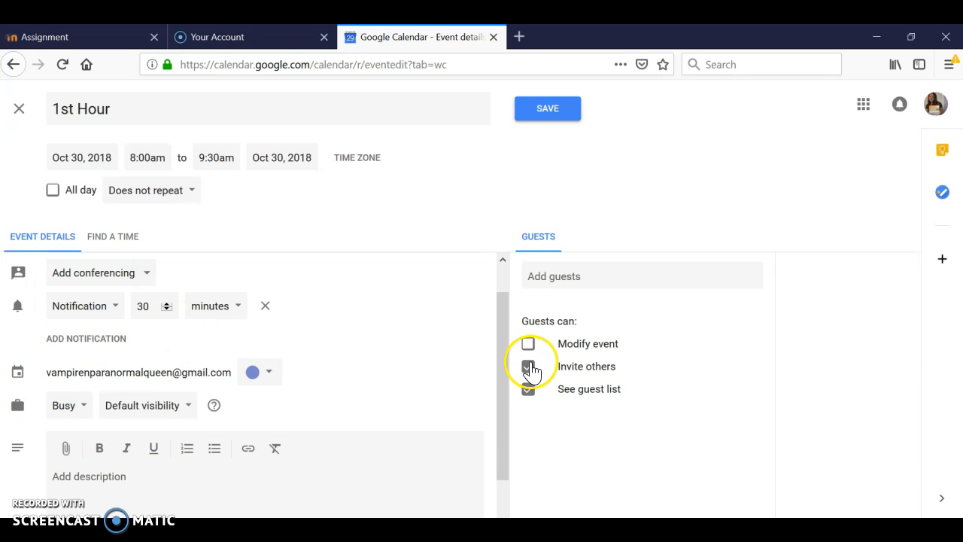
drag(505, 372, 490, 301)
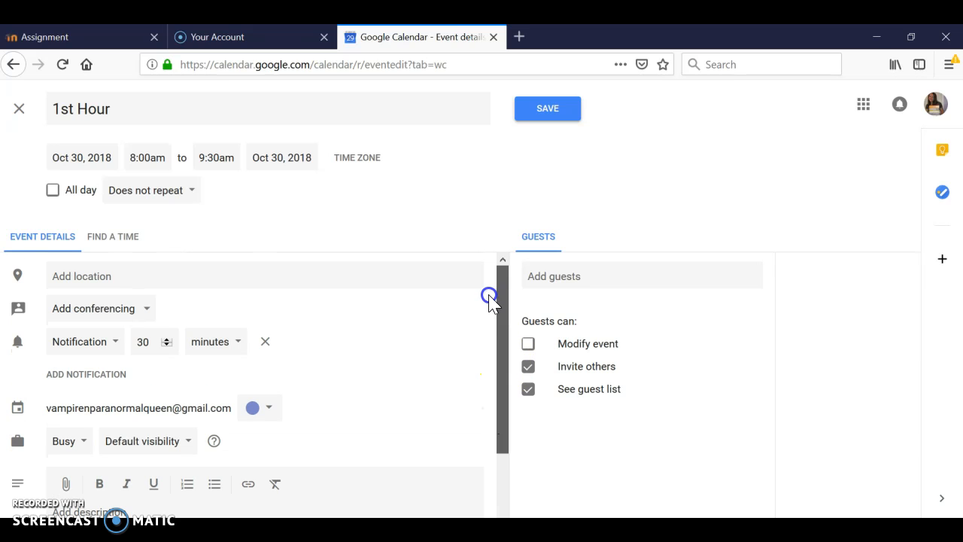
click(128, 239)
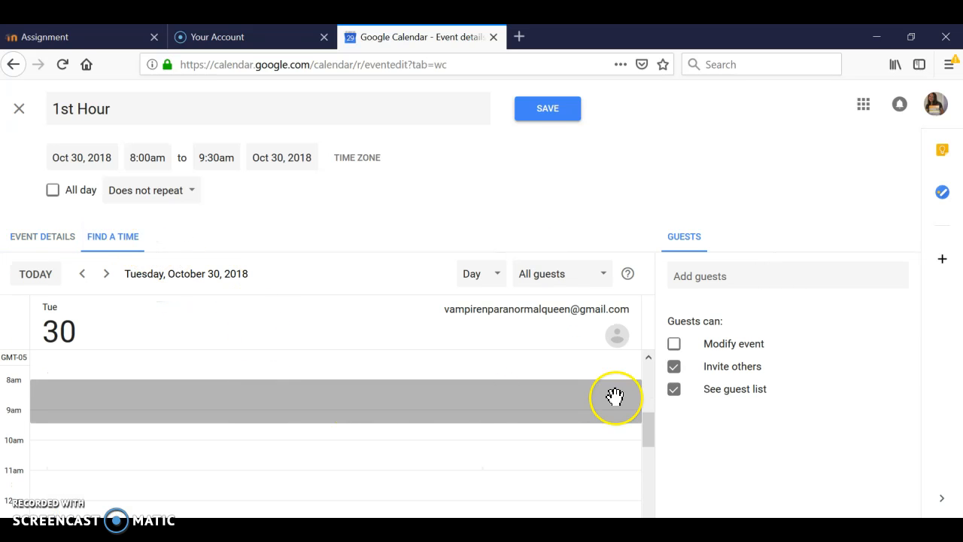
drag(641, 438, 644, 385)
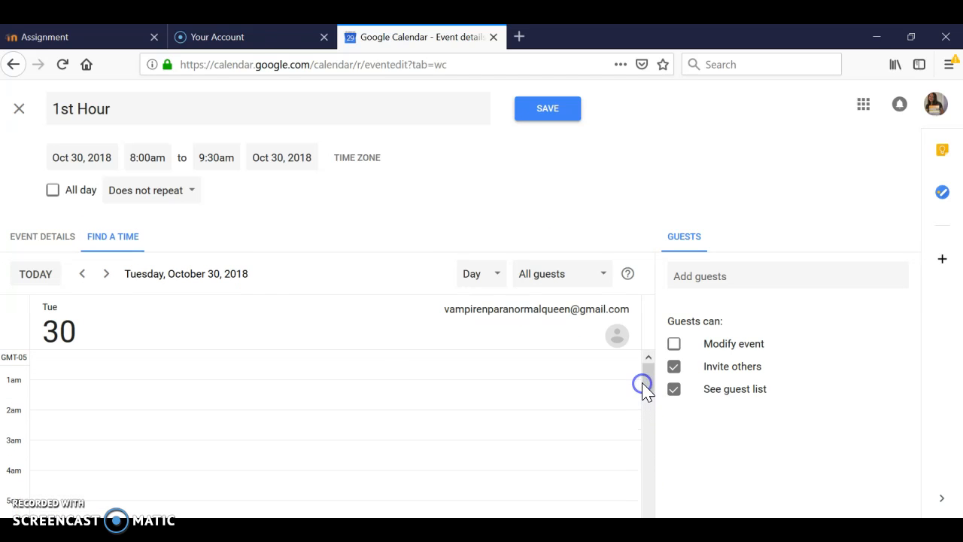
click(550, 113)
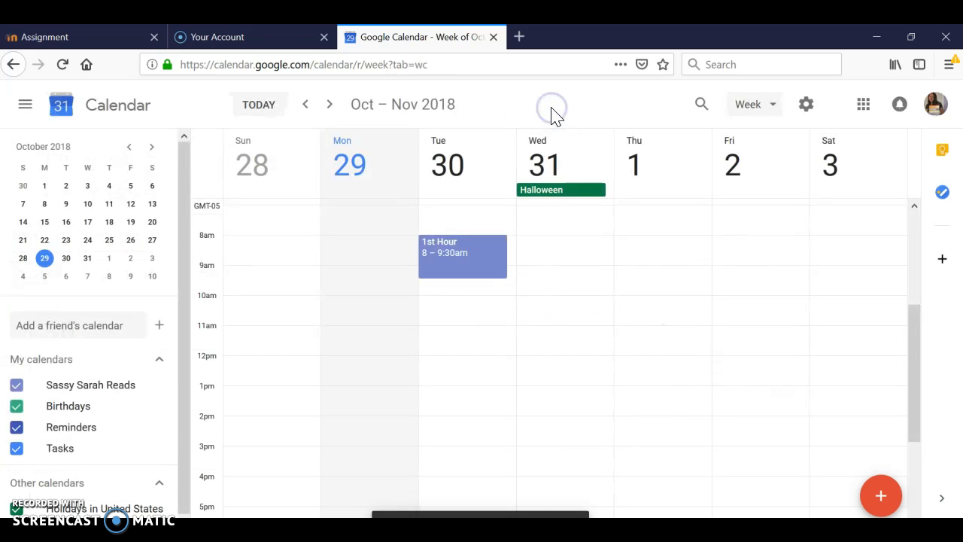
Duplicate the Tuesday 1st Hour event, set the copy's date to Oct 31, 2018, and save it.
click(482, 260)
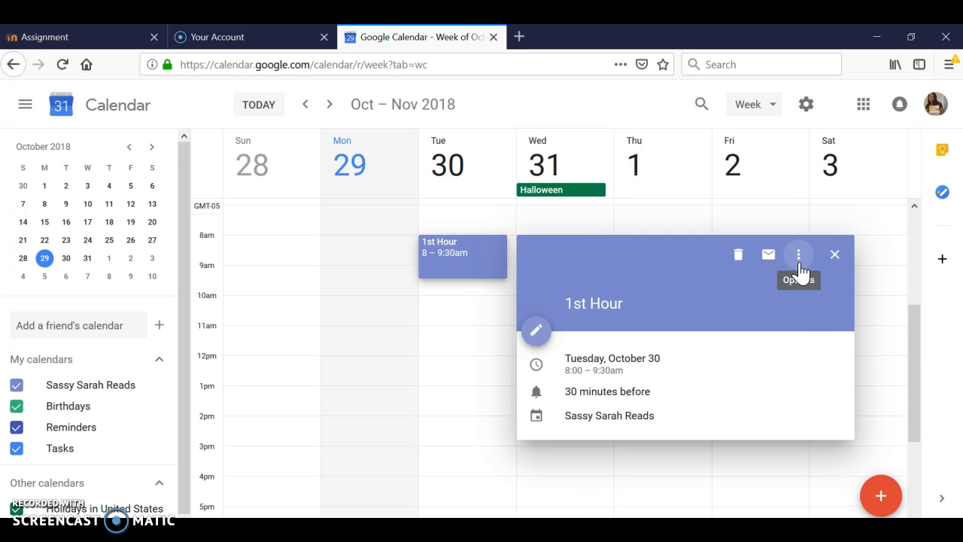
click(800, 262)
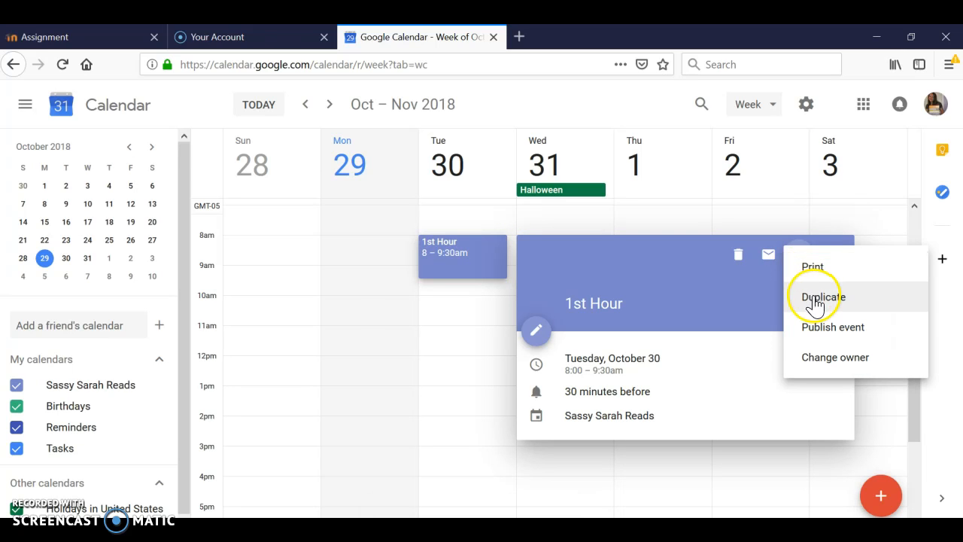
click(816, 298)
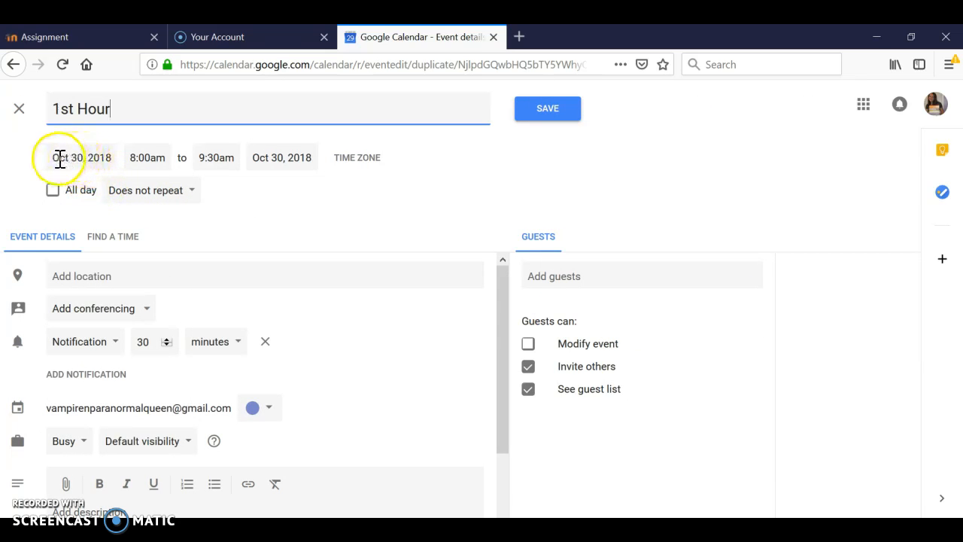
click(107, 159)
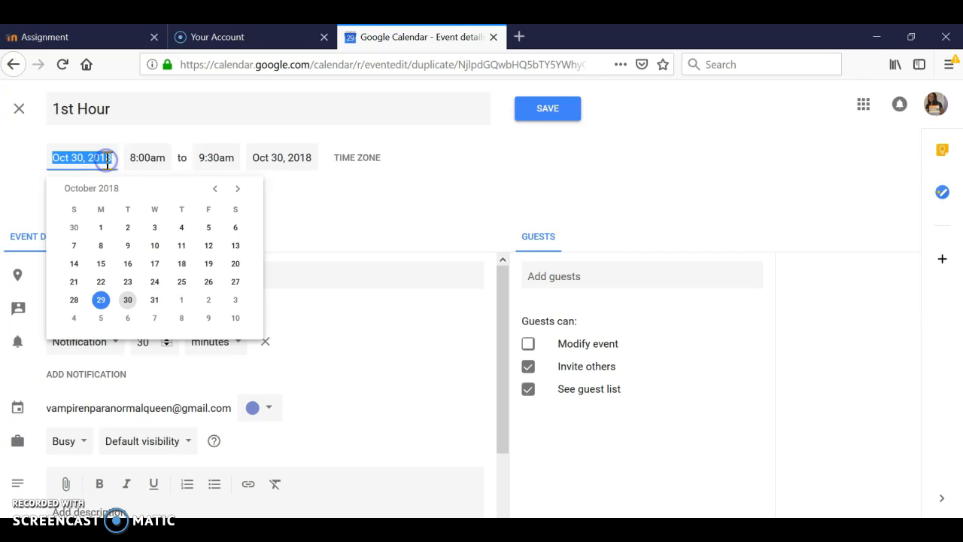
click(154, 301)
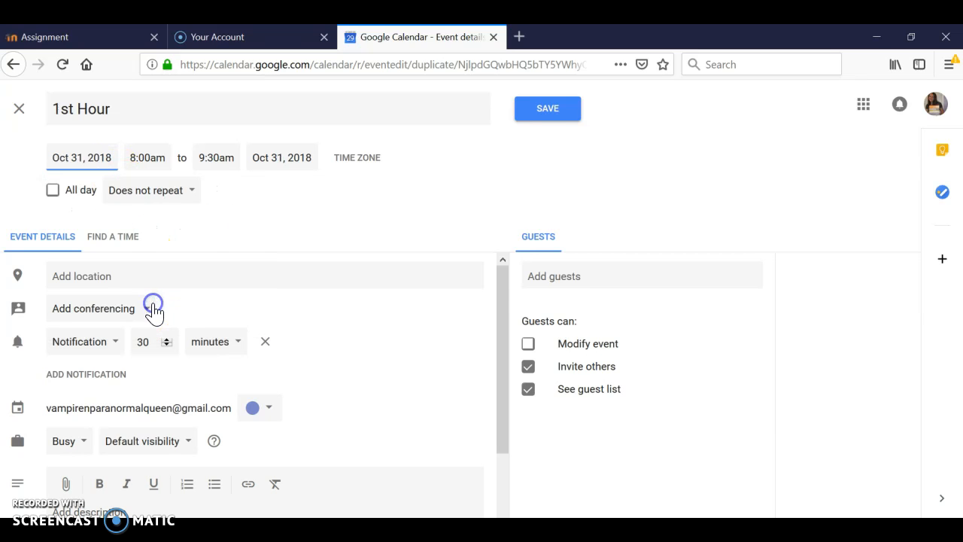
click(536, 113)
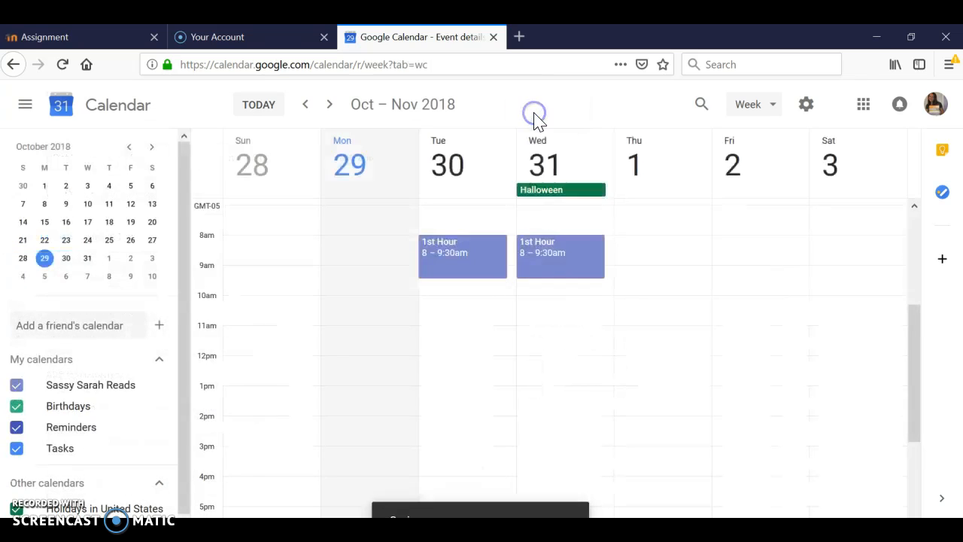
Duplicate the Wednesday 1st Hour event, set the copy's date to Nov 1, 2018, and save it.
click(586, 271)
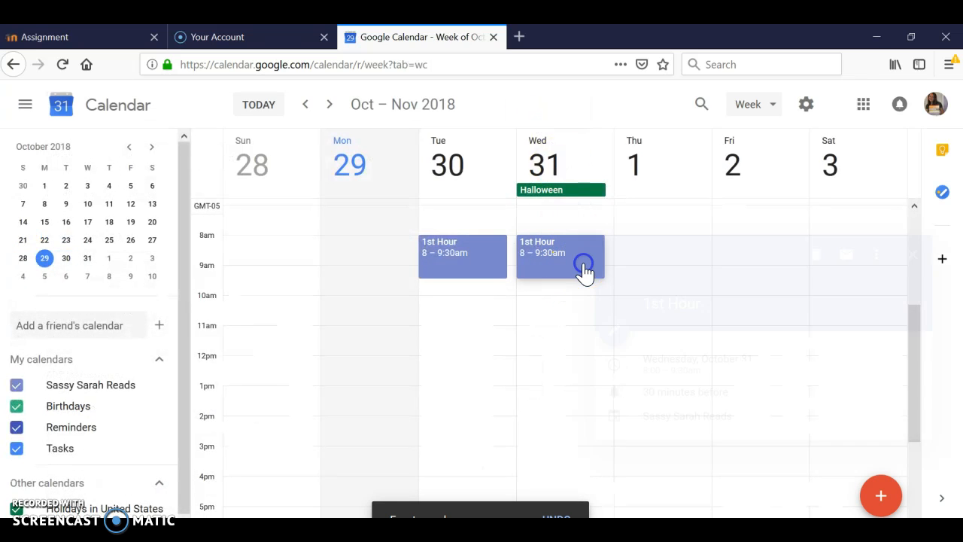
click(897, 256)
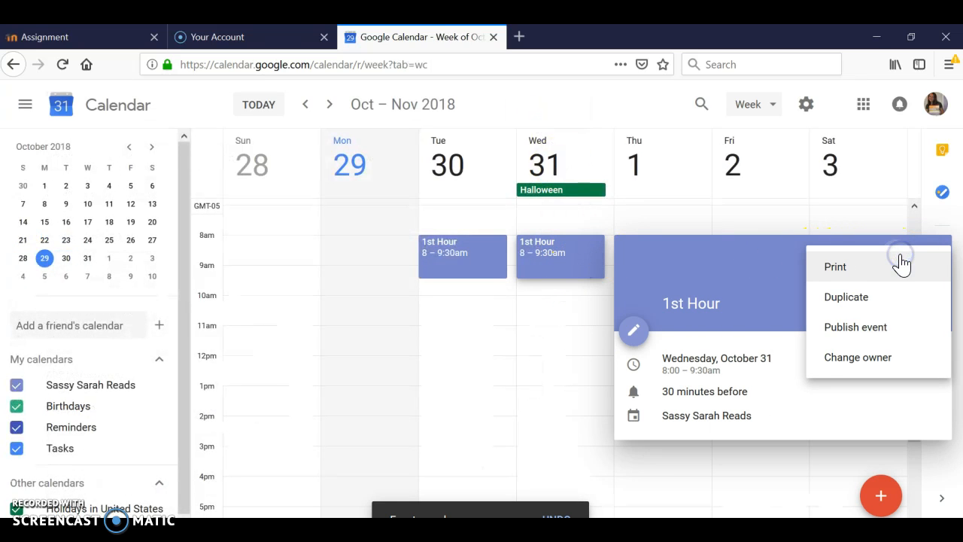
click(866, 299)
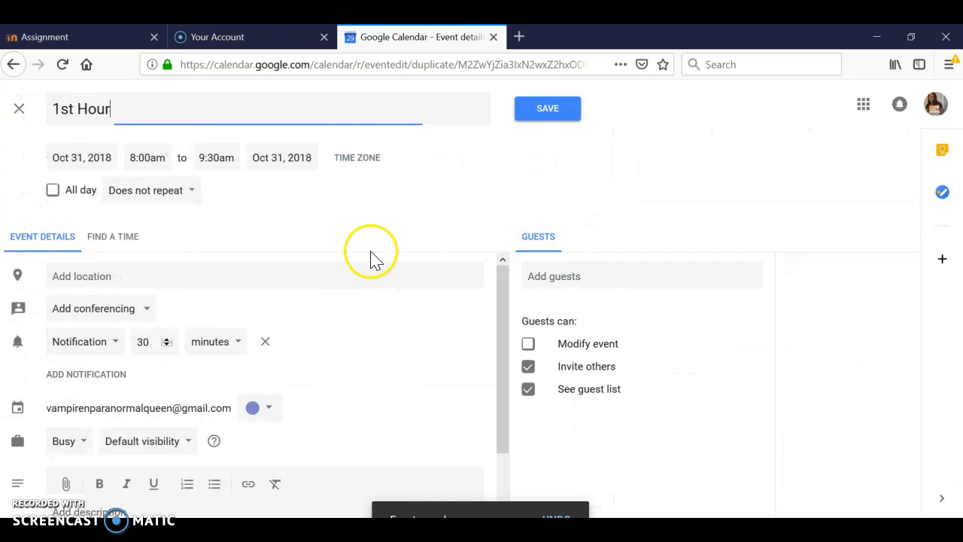
click(89, 158)
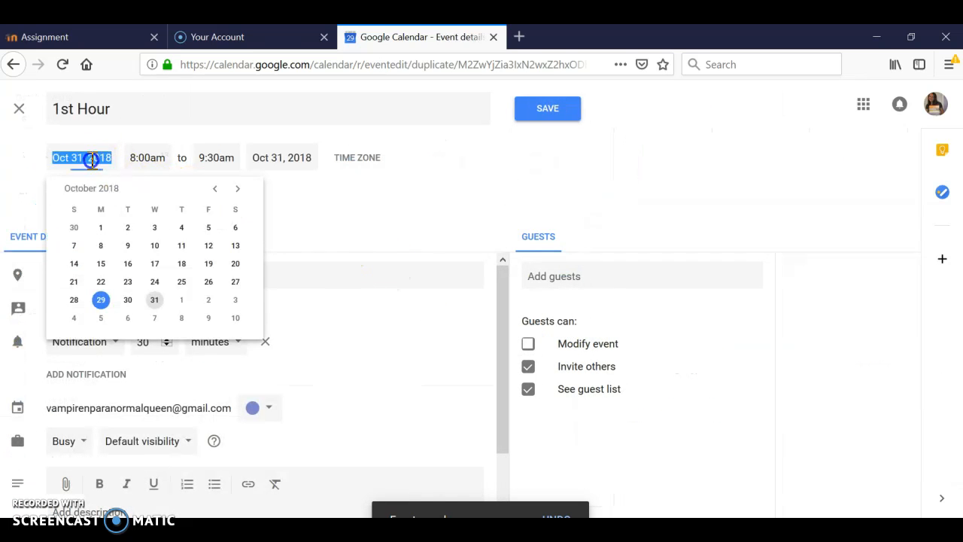
click(185, 303)
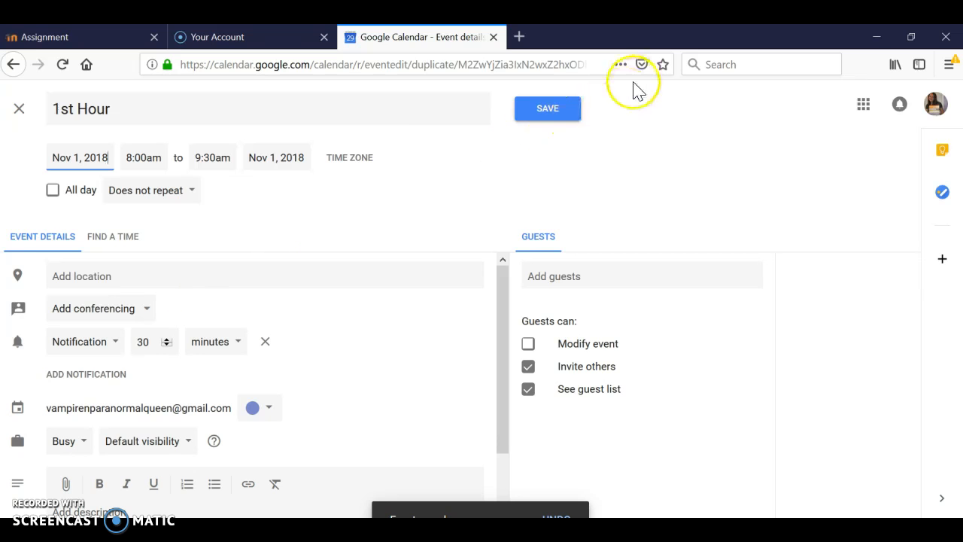
click(568, 121)
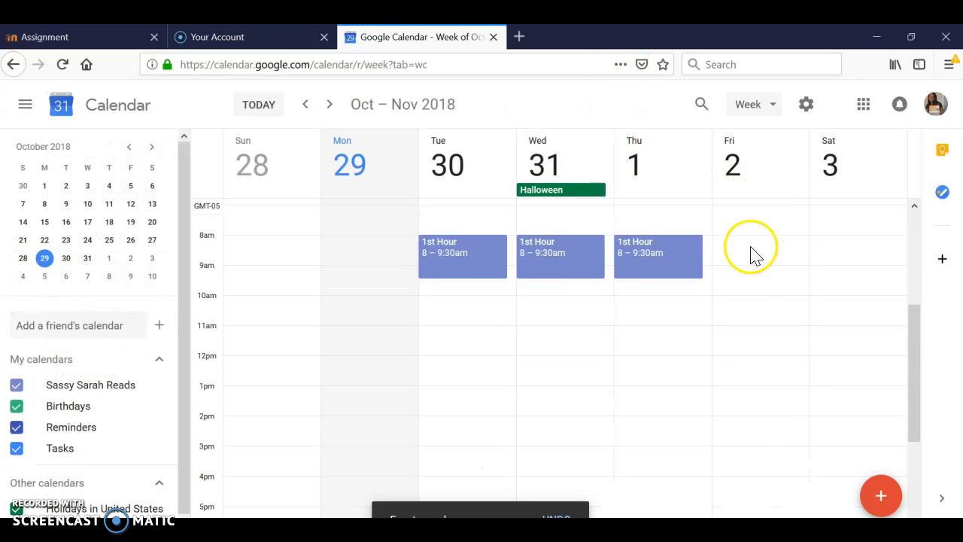
Duplicate the Thursday 1st Hour event, set the copy's date to Nov 2, 2018, and save it.
click(743, 260)
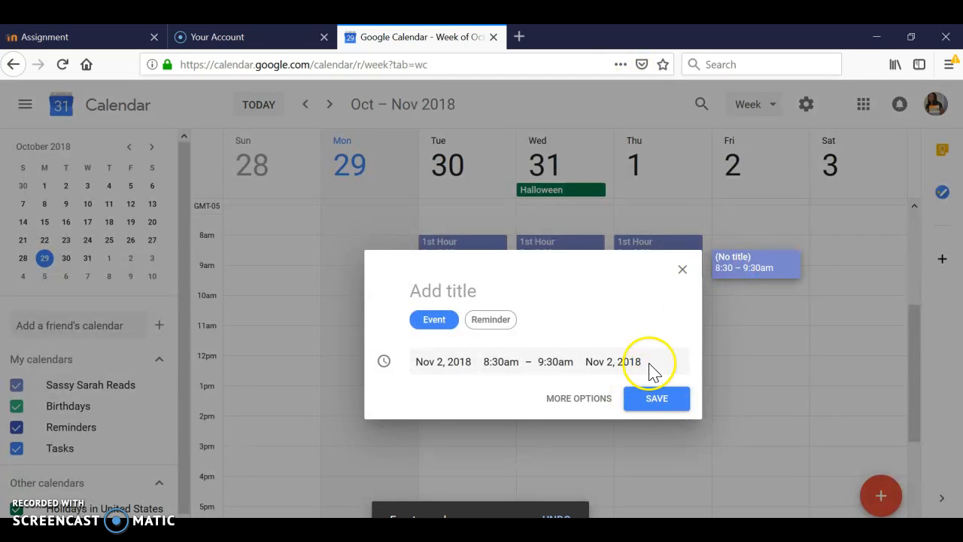
click(683, 271)
click(679, 259)
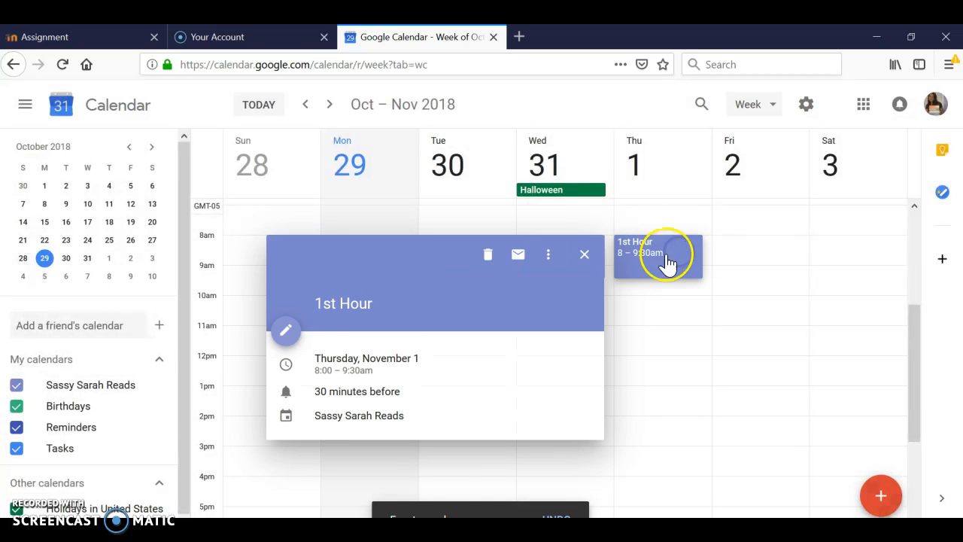
click(547, 254)
click(566, 297)
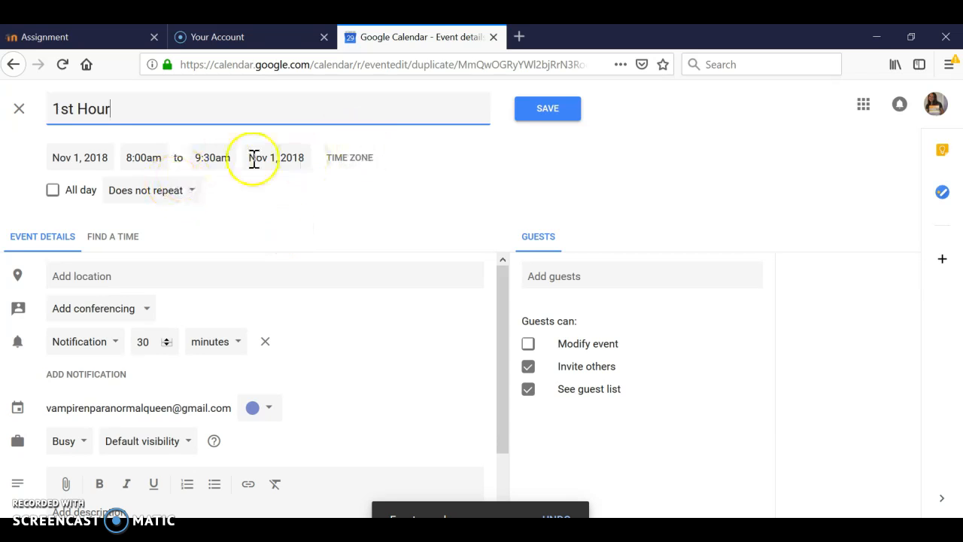
click(74, 151)
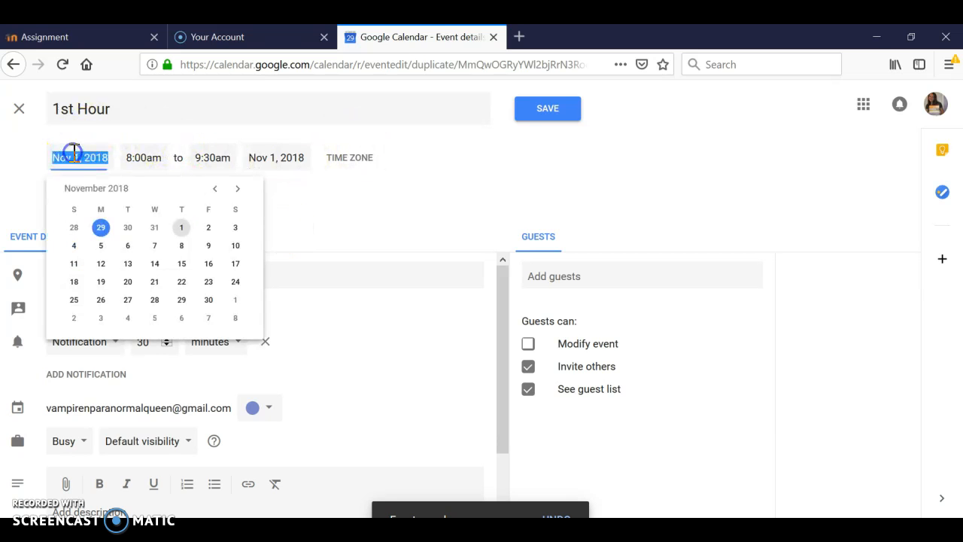
click(208, 231)
click(570, 117)
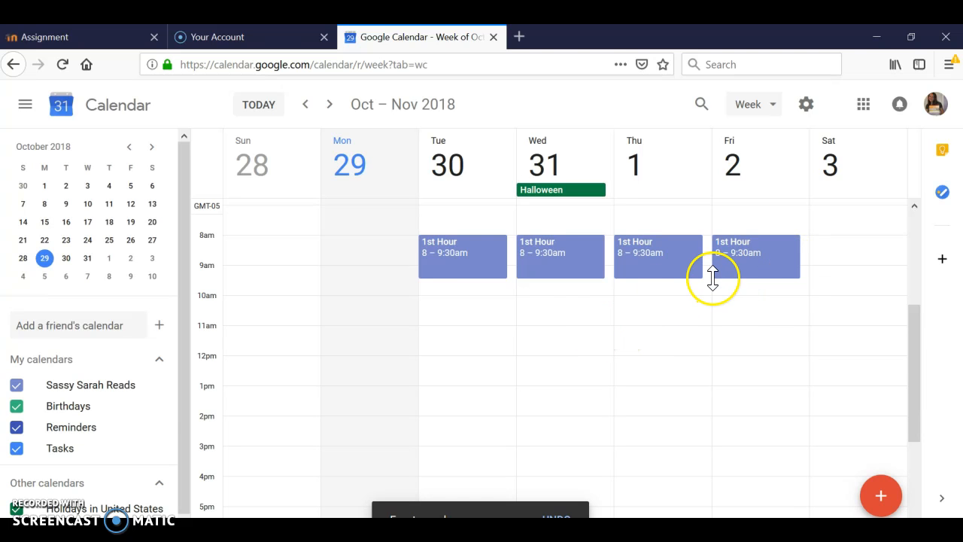
click(454, 305)
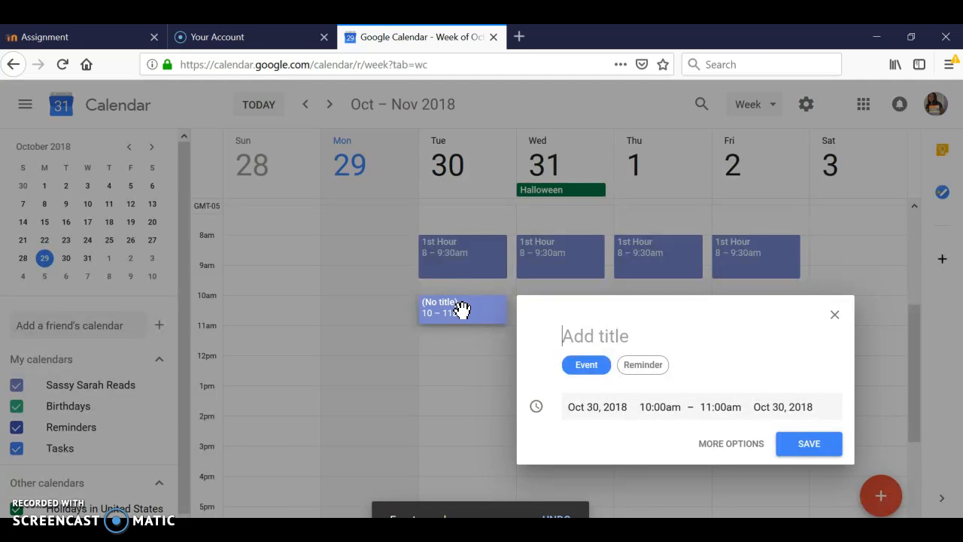
click(835, 315)
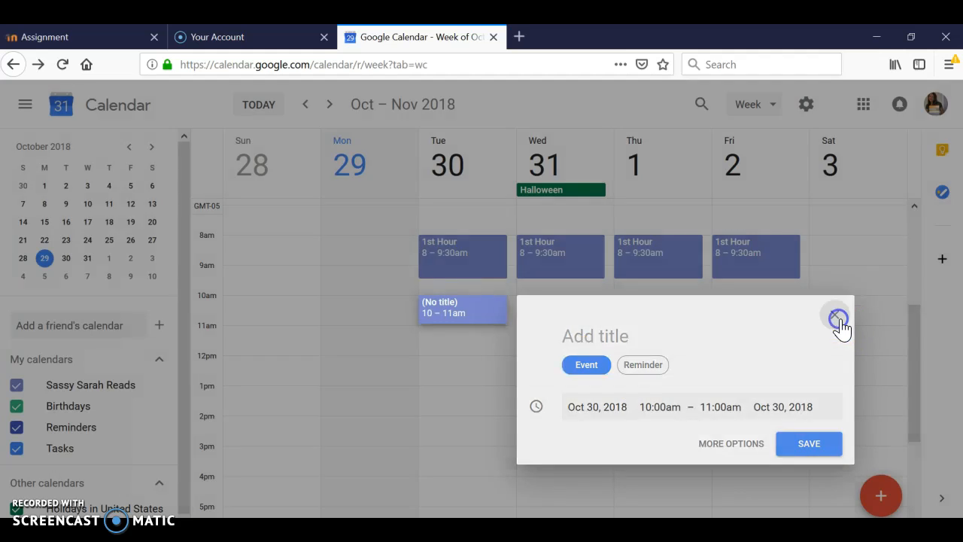
mouse_move(910, 346)
mouse_down()
mouse_move(909, 277)
mouse_move(898, 432)
mouse_move(908, 419)
mouse_move(909, 356)
mouse_up()
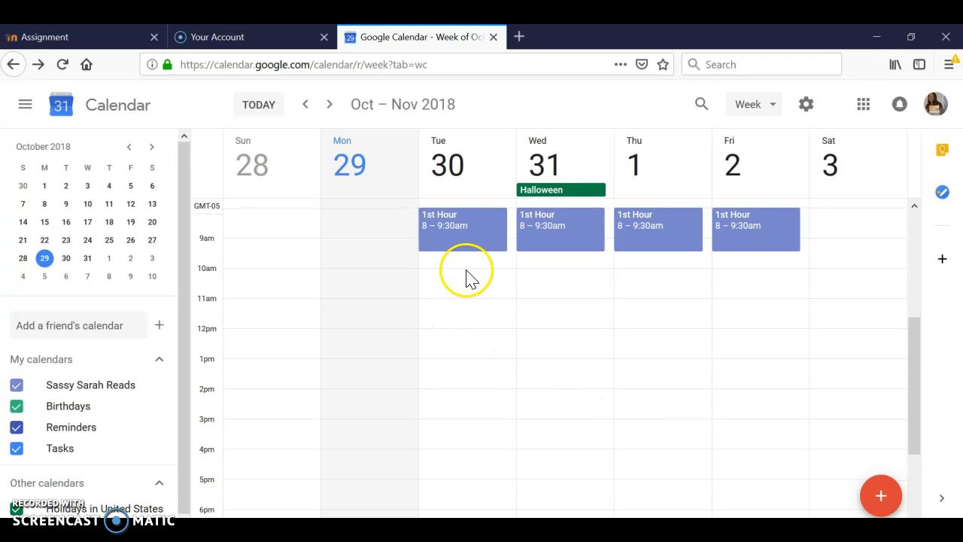